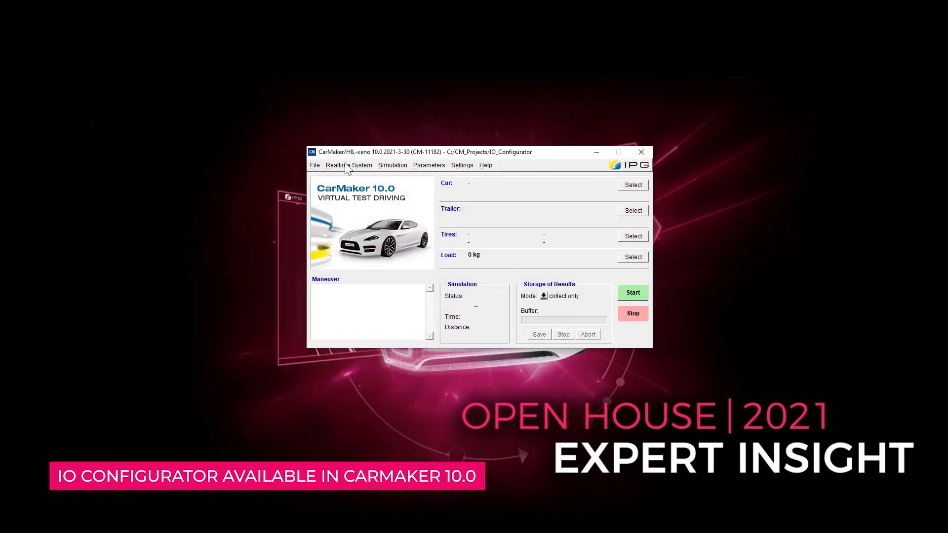
In CarMaker 10, open the signal-based IO Configurator from Realtime System > IO Configuration.
{"action": "left_click", "coordinate": [349, 165]}
{"action": "mouse_move", "coordinate": [371, 269]}
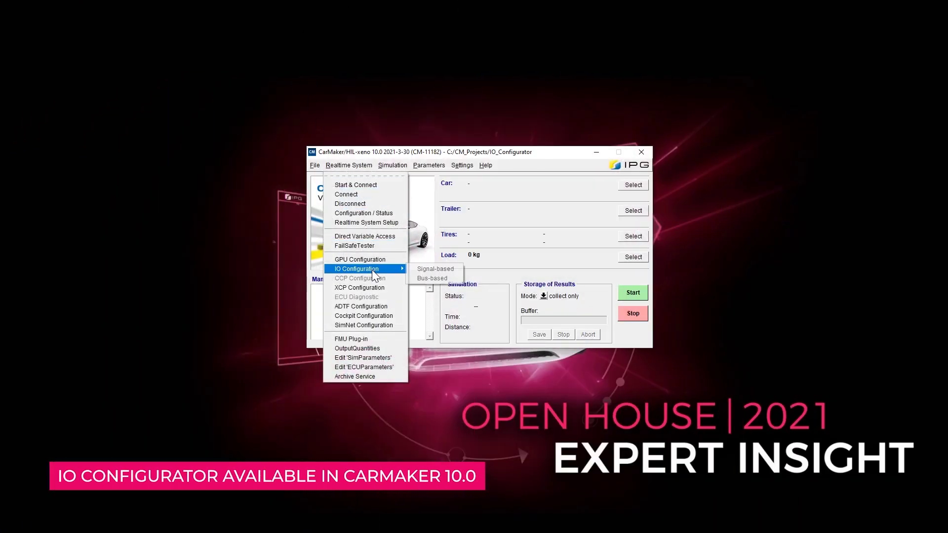
{"action": "left_click", "coordinate": [430, 269]}
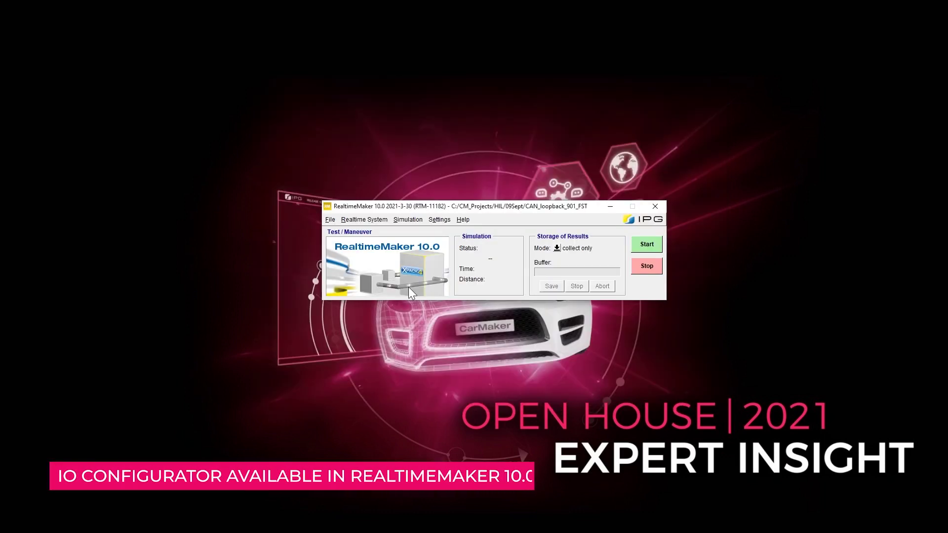
Open the signal-based IO Configurator again, this time from RealtimeMaker.
{"action": "left_click", "coordinate": [358, 220]}
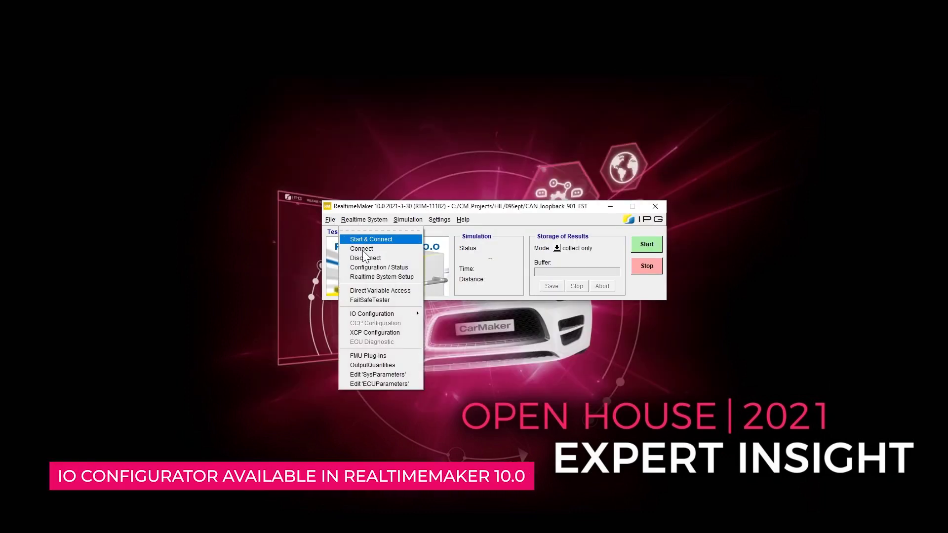
{"action": "mouse_move", "coordinate": [371, 315]}
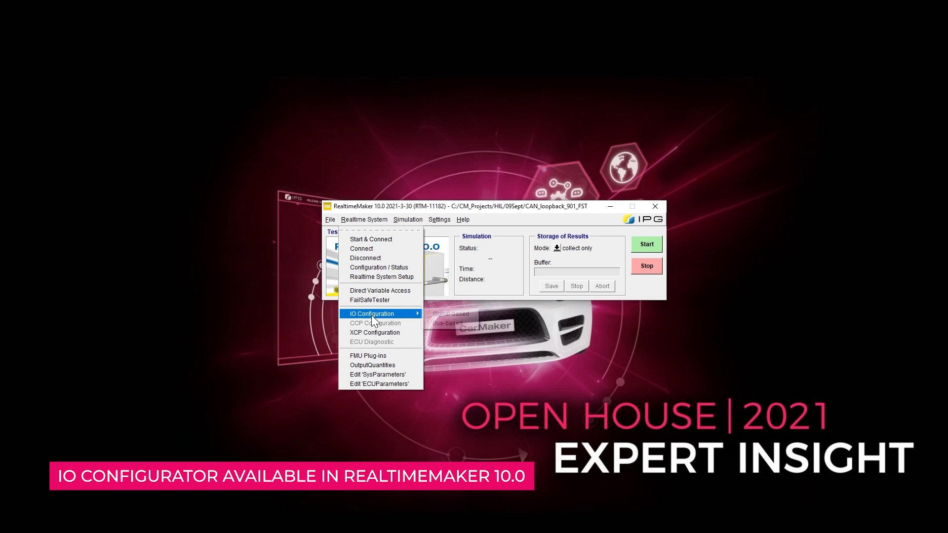
{"action": "left_click", "coordinate": [446, 313]}
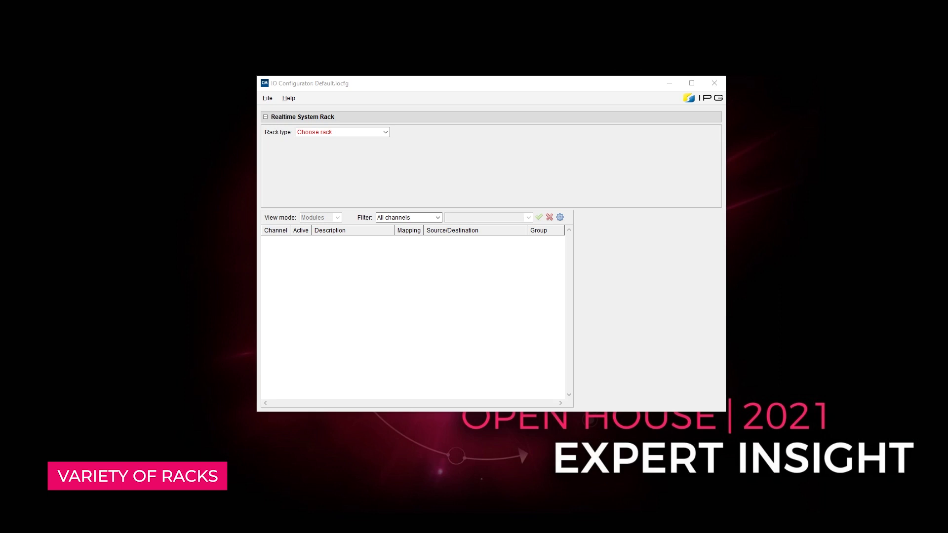
Try the rack types in turn: 5 slots, 8 slots, 14 slots and Roadbox.
{"action": "left_click", "coordinate": [386, 132]}
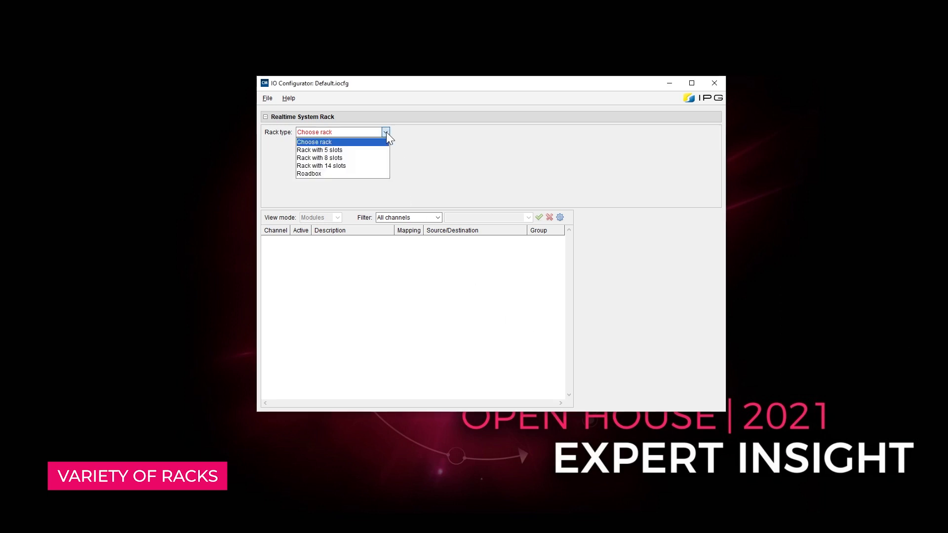
{"action": "left_click", "coordinate": [364, 149]}
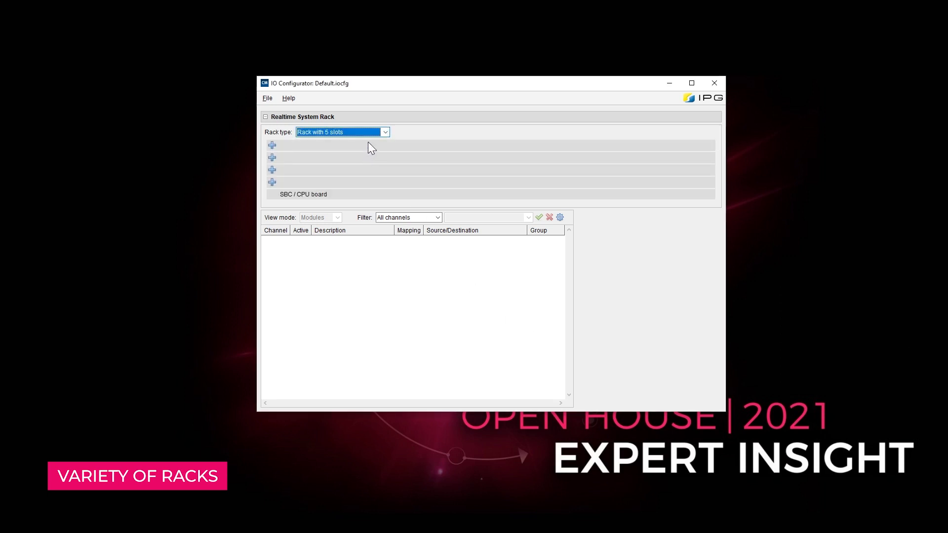
{"action": "left_click", "coordinate": [385, 132]}
{"action": "left_click", "coordinate": [376, 158]}
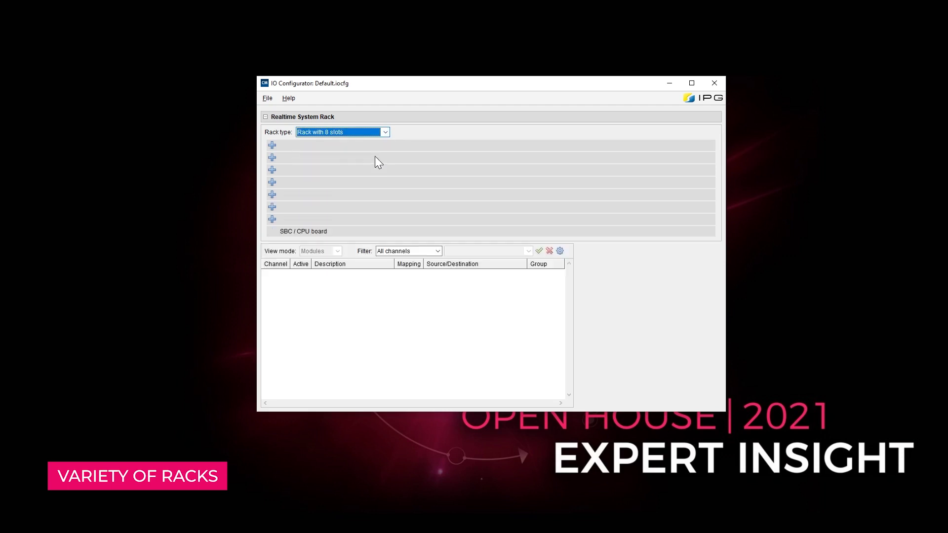
{"action": "left_click", "coordinate": [388, 132]}
{"action": "left_click", "coordinate": [381, 166]}
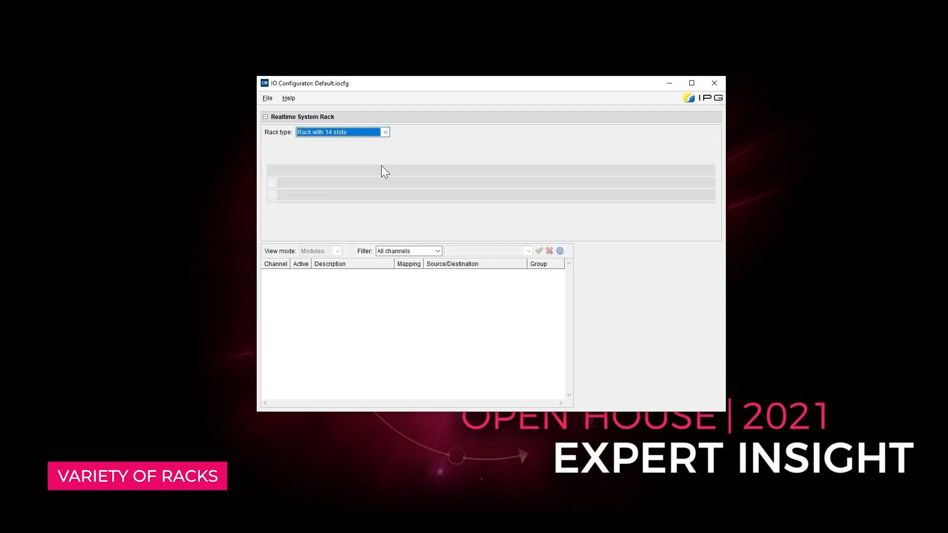
{"action": "left_click", "coordinate": [386, 132]}
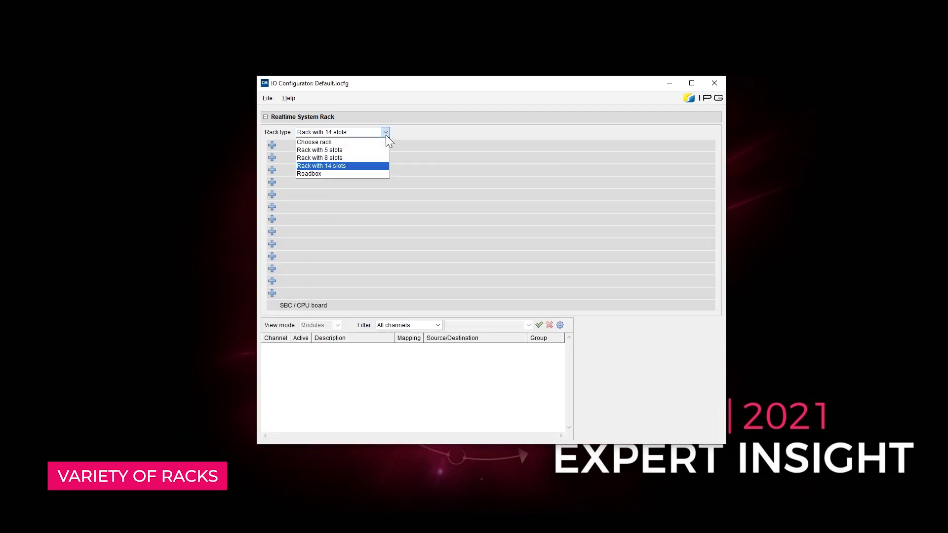
{"action": "left_click", "coordinate": [372, 173]}
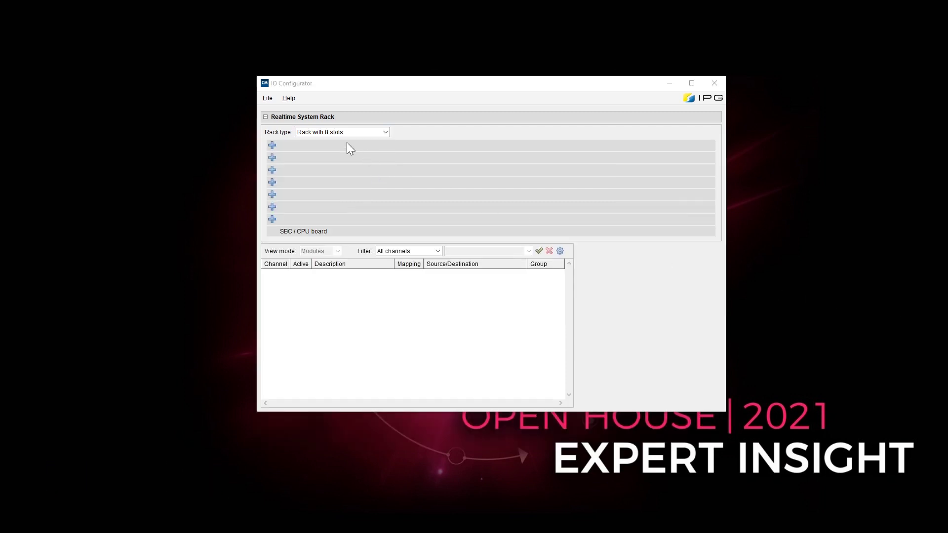
Add a carrier board and load M27, M32, M35N02 and M36N01 into Slots 3 to 0.
{"action": "left_click", "coordinate": [380, 132]}
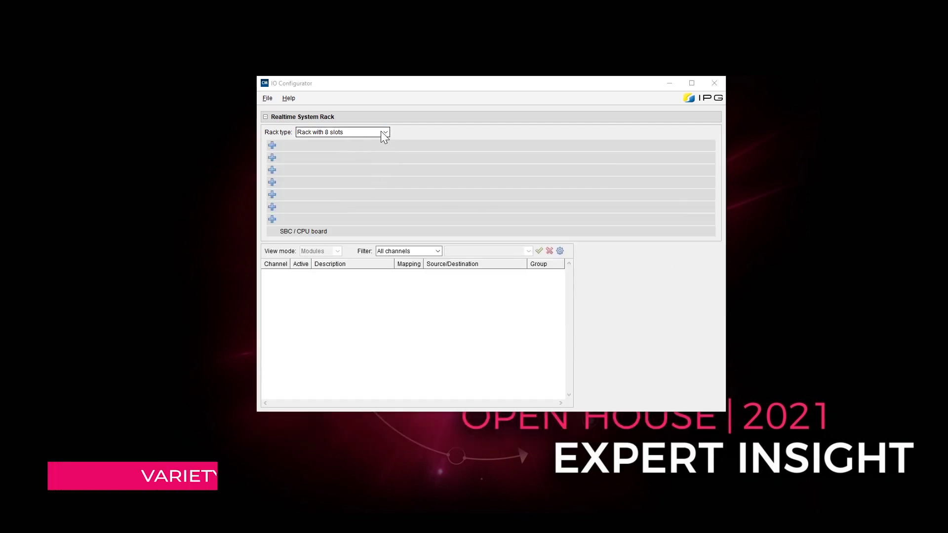
{"action": "left_click", "coordinate": [273, 146]}
{"action": "left_click", "coordinate": [410, 146]}
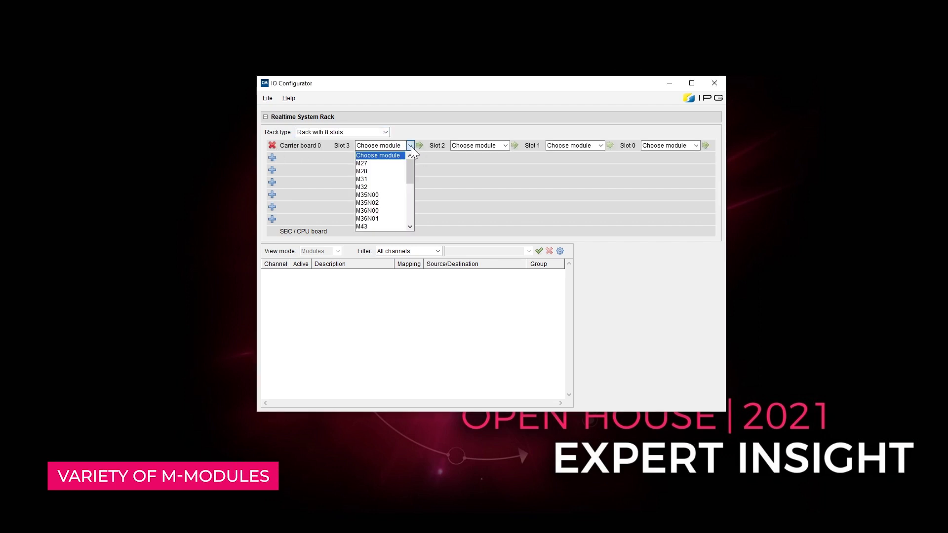
{"action": "left_click", "coordinate": [391, 169]}
{"action": "left_click", "coordinate": [494, 146]}
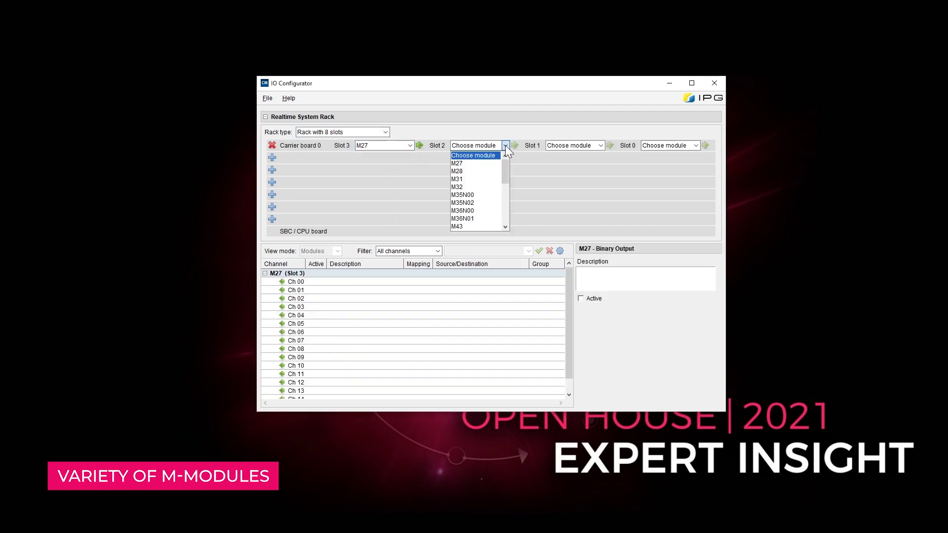
{"action": "left_click", "coordinate": [475, 187]}
{"action": "left_click", "coordinate": [599, 147]}
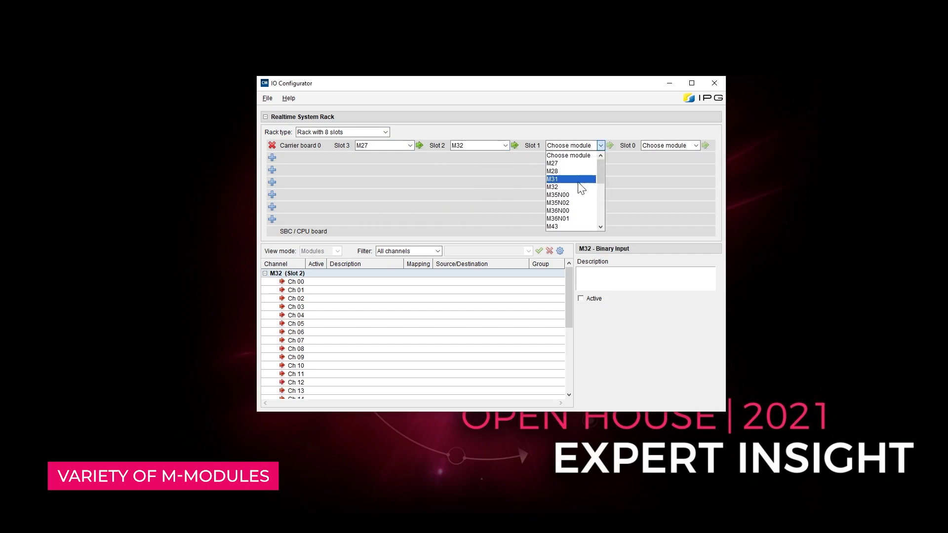
{"action": "left_click", "coordinate": [575, 202]}
{"action": "left_click", "coordinate": [696, 145]}
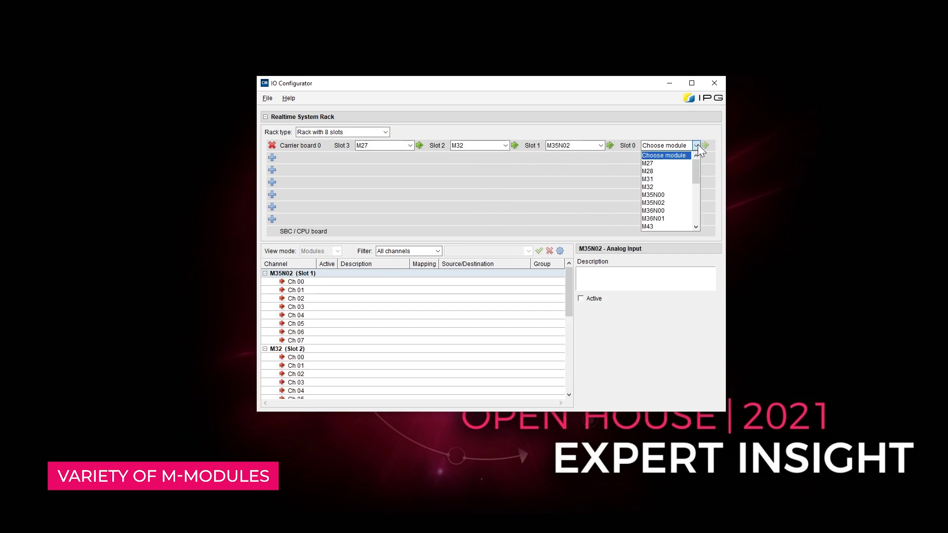
{"action": "left_click", "coordinate": [667, 218]}
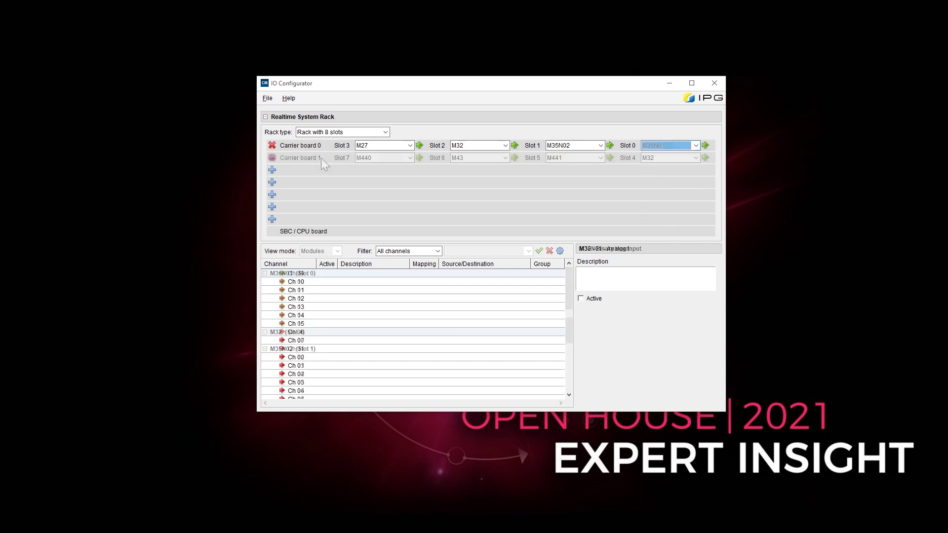
Save the configuration as Demo_OH_21_3.iocfg.
{"action": "left_click", "coordinate": [267, 98]}
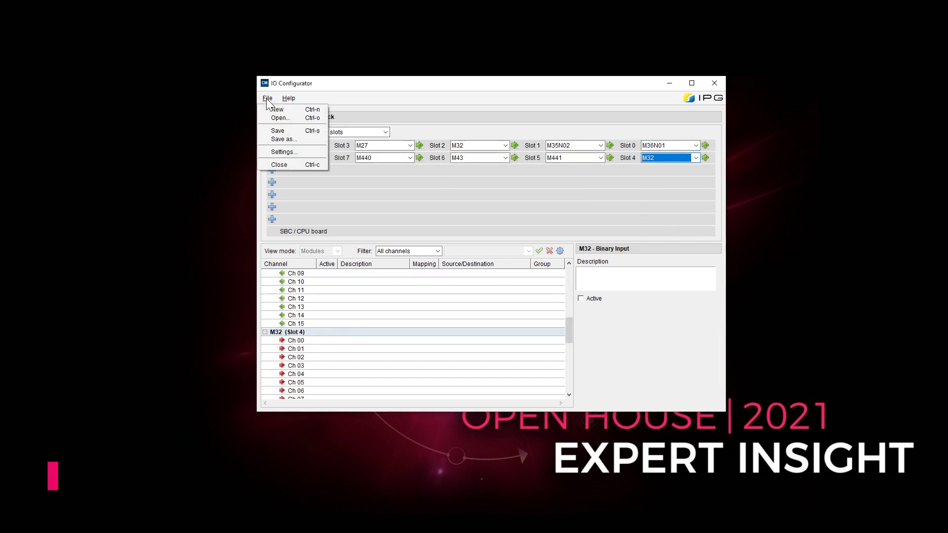
{"action": "left_click", "coordinate": [284, 131]}
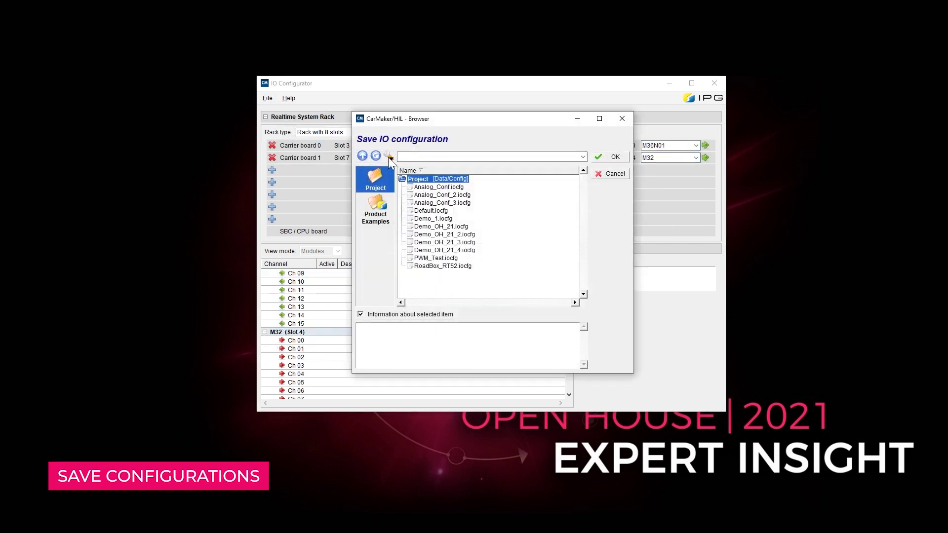
{"action": "left_click", "coordinate": [453, 243]}
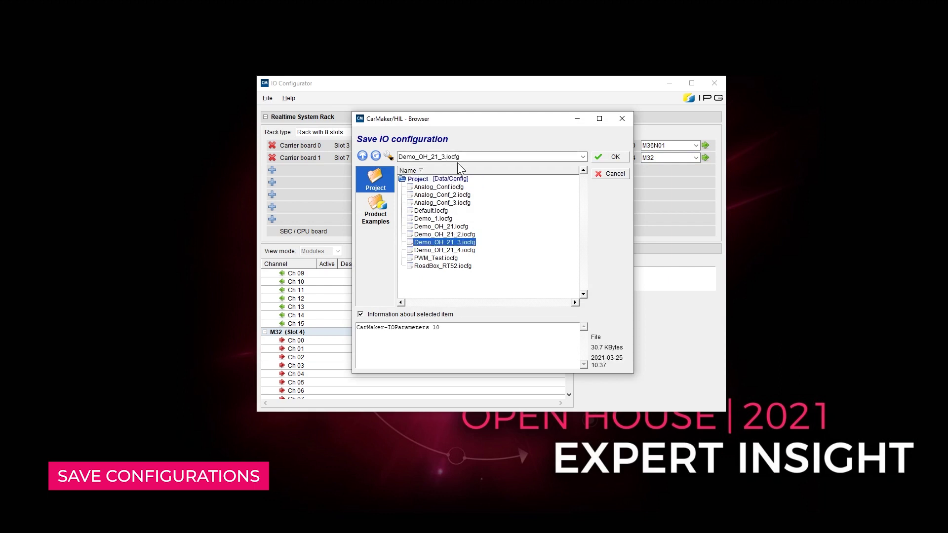
{"action": "left_click", "coordinate": [615, 157]}
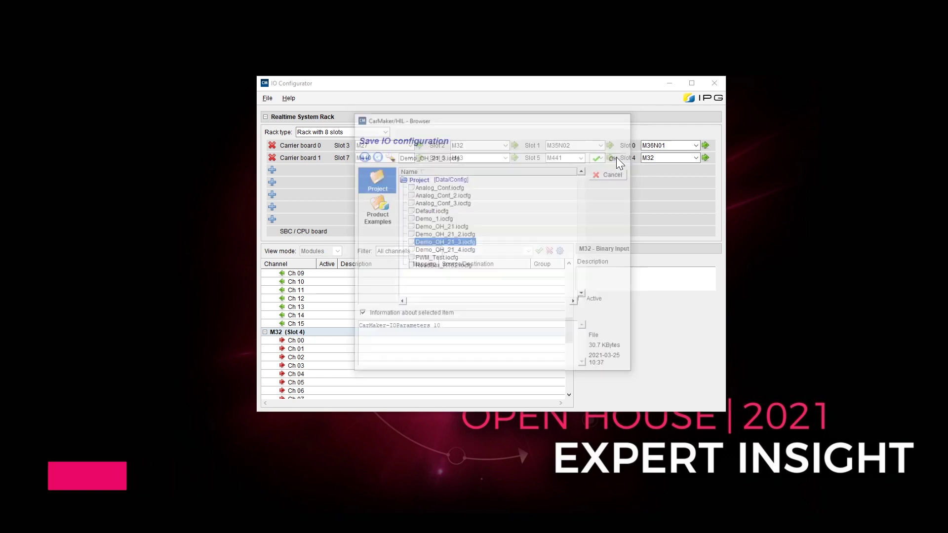
Open a saved IO configuration from the project.
{"action": "left_click", "coordinate": [267, 98]}
{"action": "left_click", "coordinate": [280, 118]}
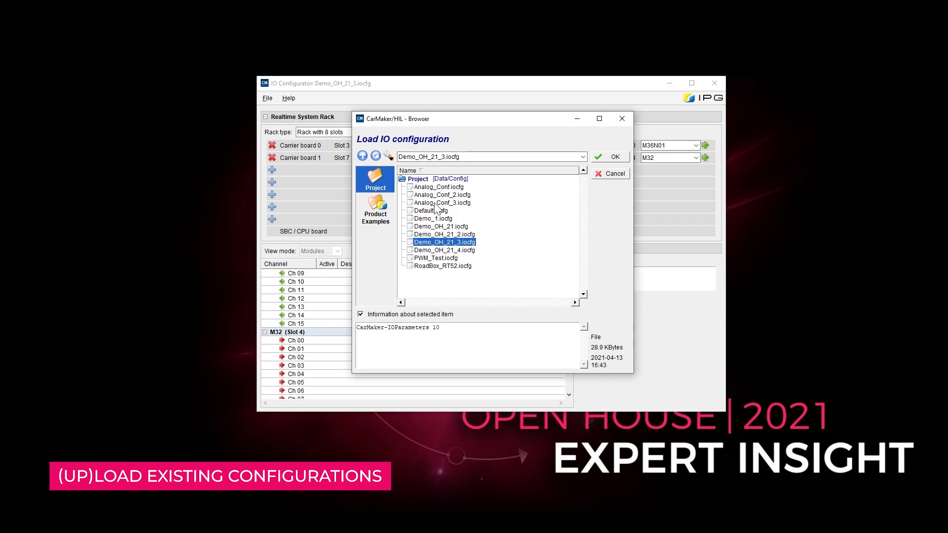
{"action": "double_click", "coordinate": [434, 203]}
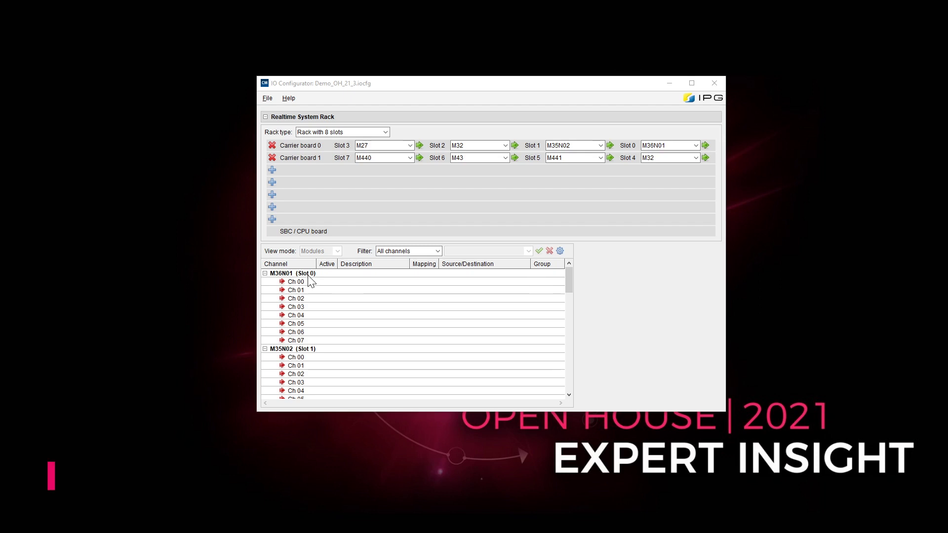
Select Ch 00 of the M36N01 module in Slot 0 to show its parameters.
{"action": "left_click", "coordinate": [307, 274]}
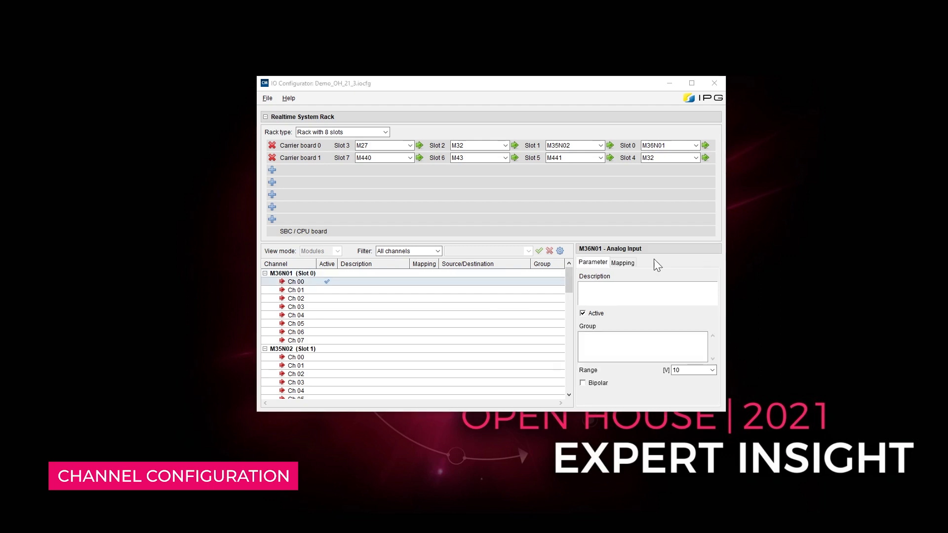
Activate M36N01 Ch 04 and map it via DDict to the quantity UserOut_03.
{"action": "left_click", "coordinate": [307, 316]}
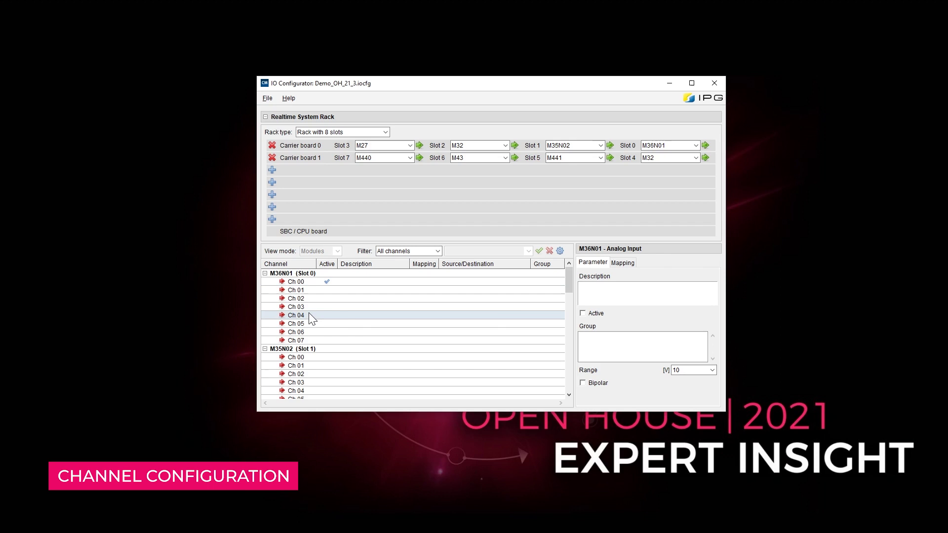
{"action": "left_click", "coordinate": [583, 313]}
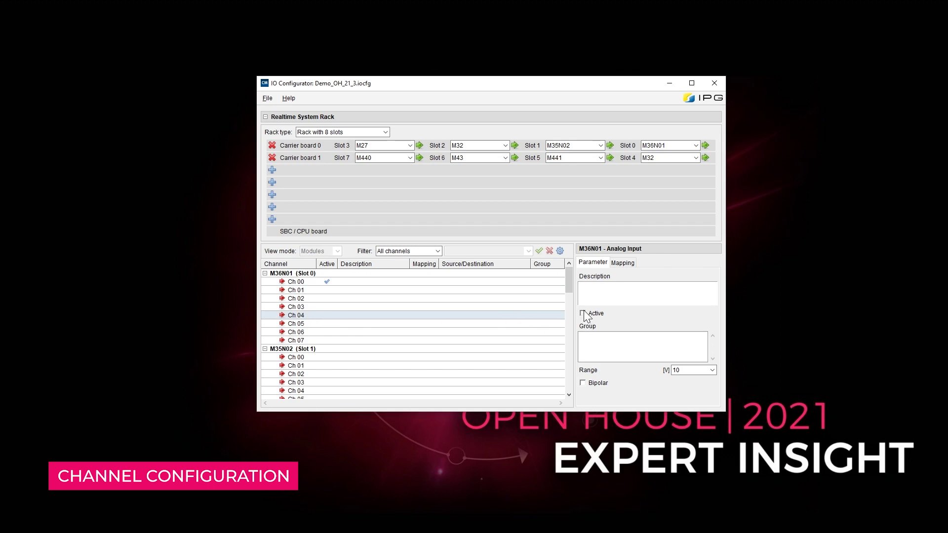
{"action": "left_click", "coordinate": [624, 263]}
{"action": "left_click", "coordinate": [712, 277]}
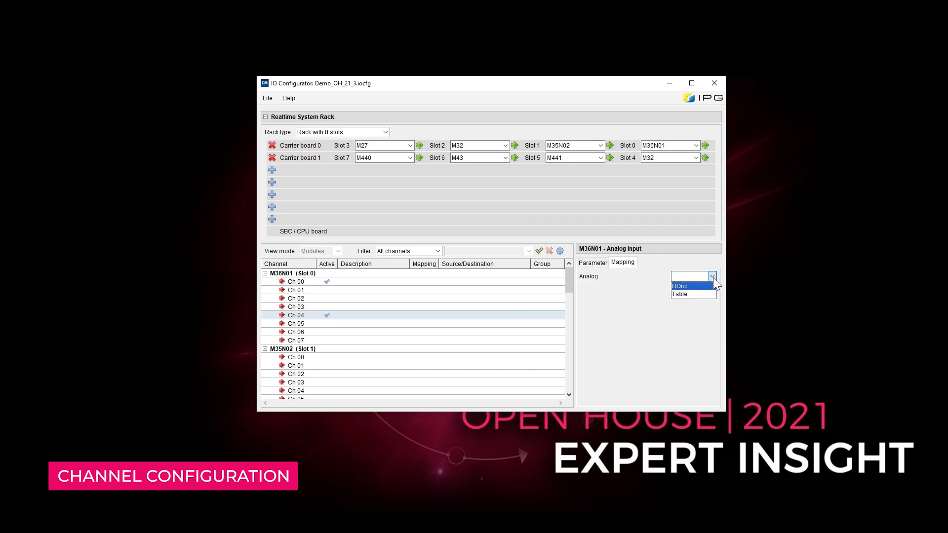
{"action": "left_click", "coordinate": [703, 286]}
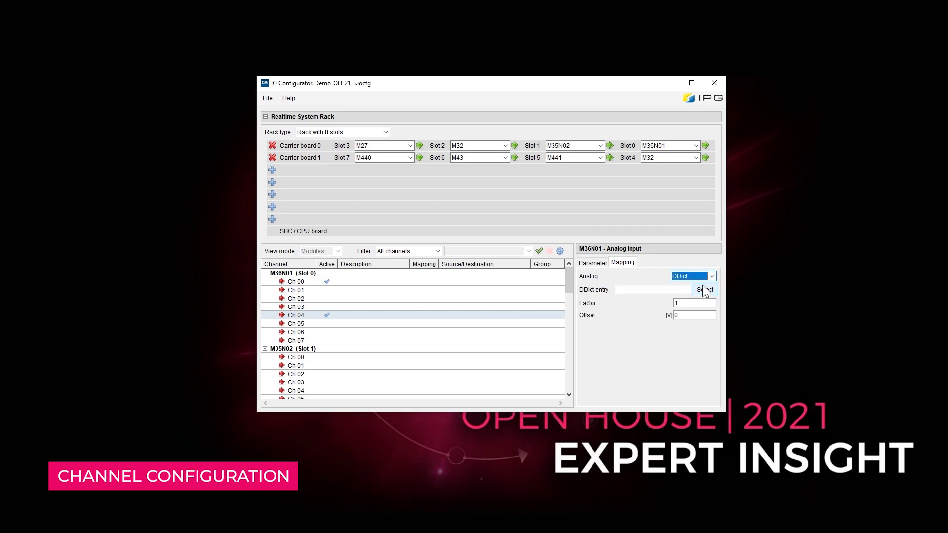
{"action": "left_click", "coordinate": [704, 290]}
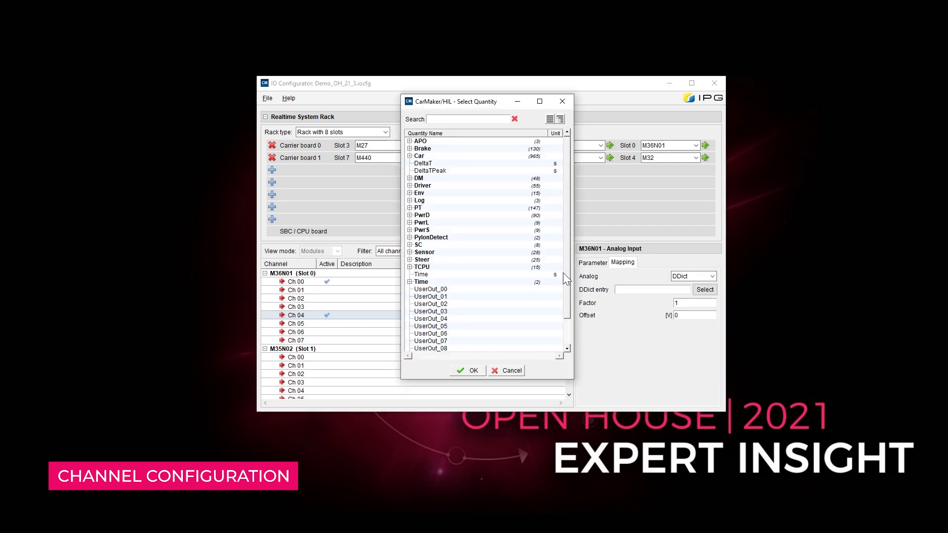
{"action": "double_click", "coordinate": [442, 312]}
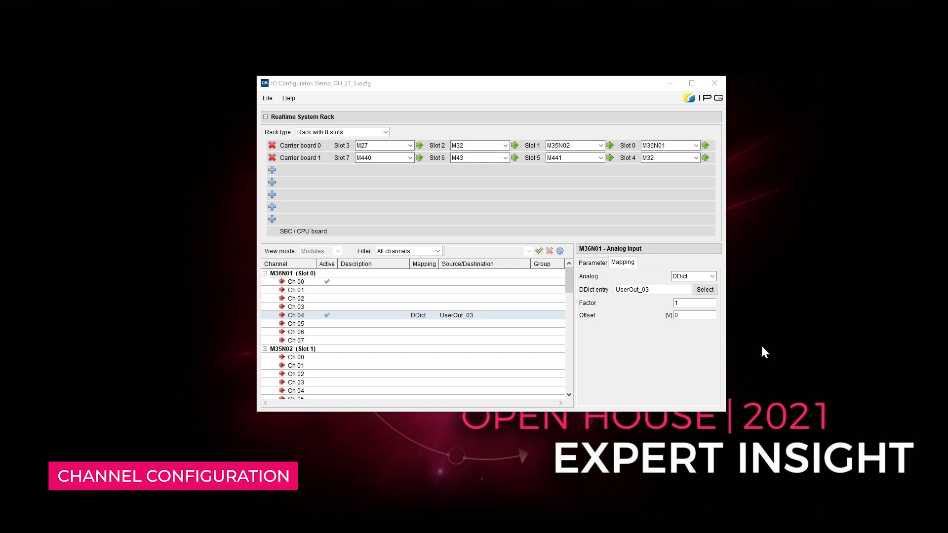
Map M36N01 Ch 00 by Table to the quantity UserOut_00.
{"action": "left_click", "coordinate": [314, 282]}
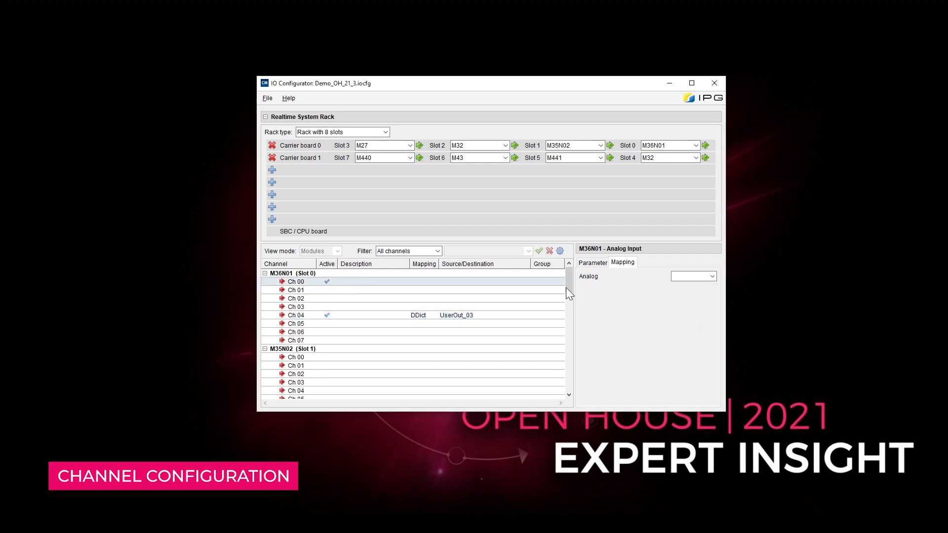
{"action": "left_click", "coordinate": [711, 279]}
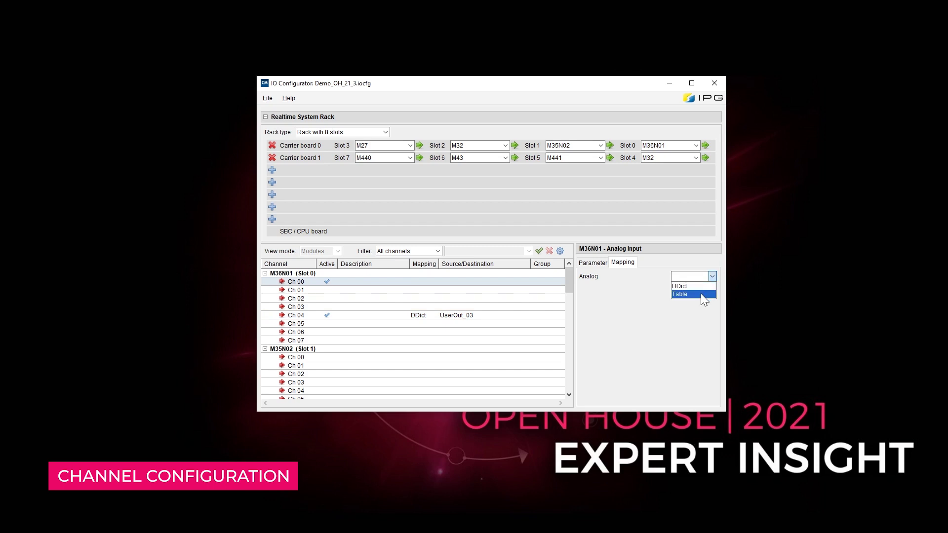
{"action": "left_click", "coordinate": [702, 295]}
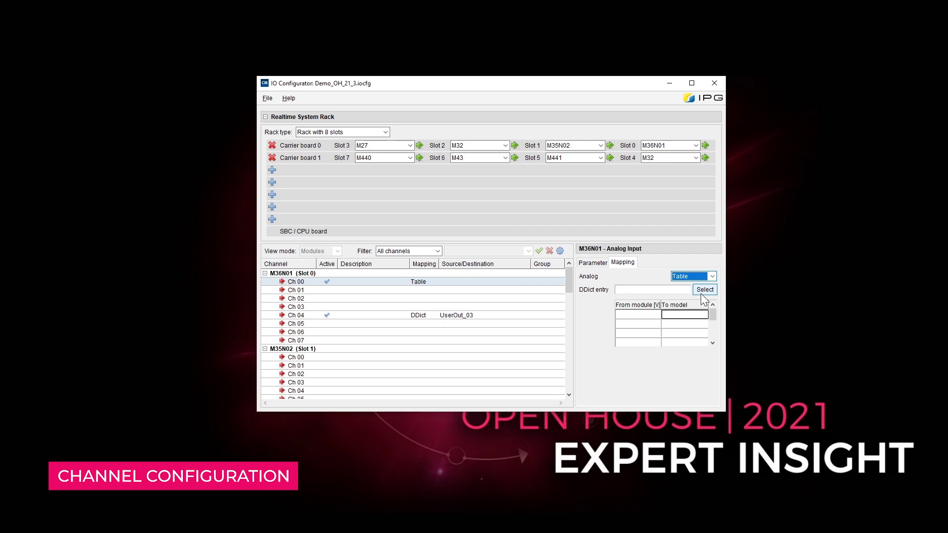
{"action": "left_click", "coordinate": [702, 293]}
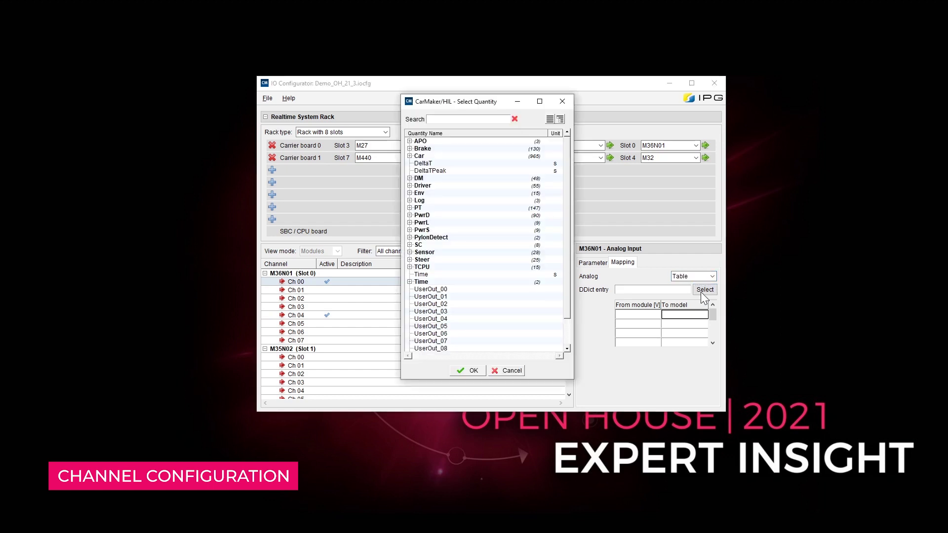
{"action": "double_click", "coordinate": [439, 289]}
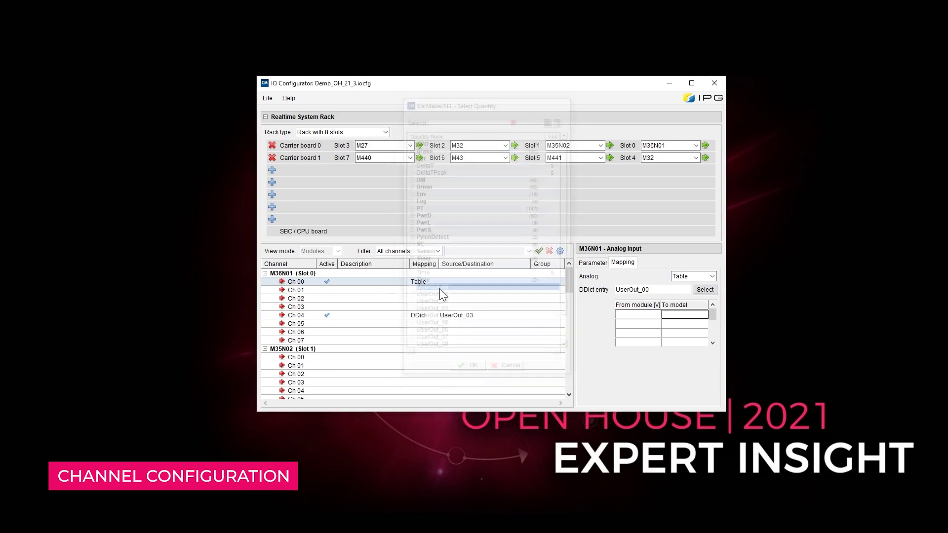
Enter 0 and 2 as the From module voltages in the mapping table.
{"action": "left_click", "coordinate": [637, 316]}
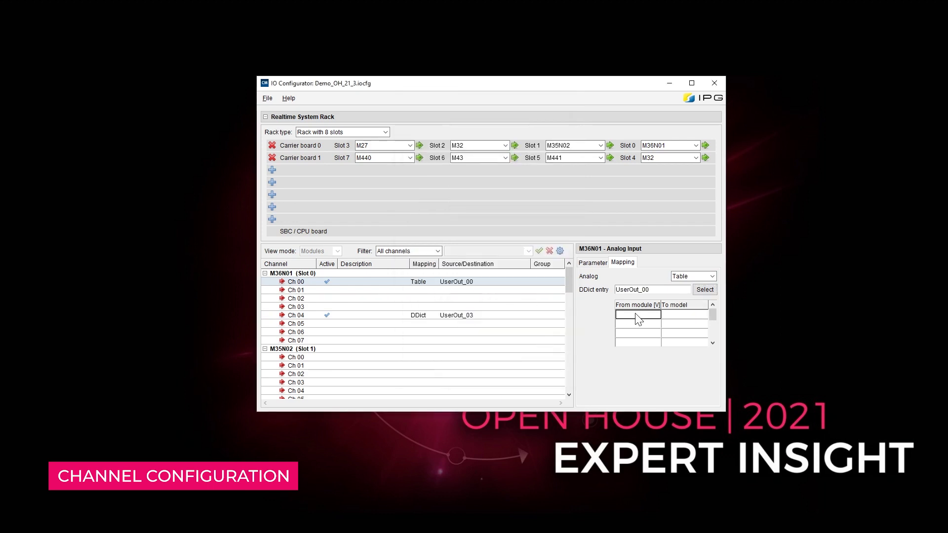
{"action": "type", "text": "0"}
{"action": "left_click", "coordinate": [634, 324]}
{"action": "type", "text": "2"}
{"action": "left_click", "coordinate": [667, 314]}
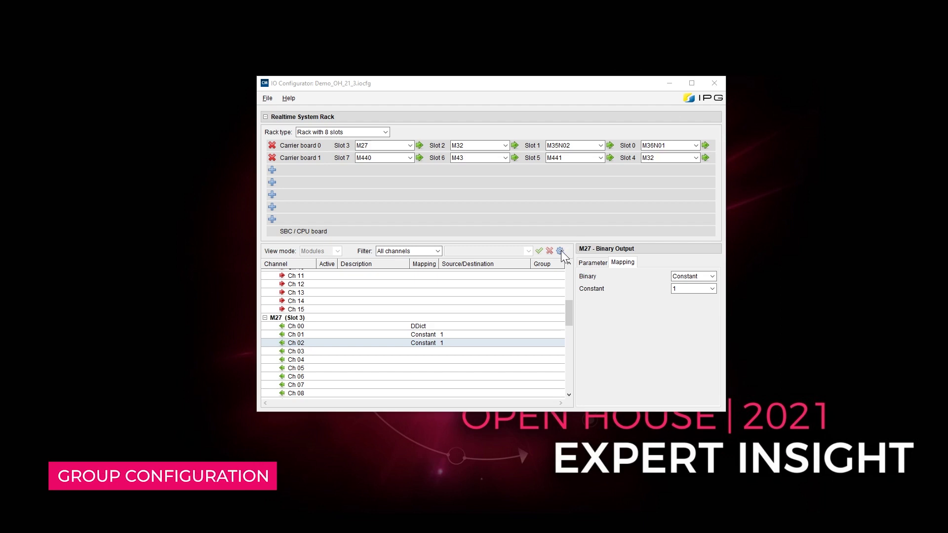
Create the groups Powertrain and ESC in the general parameters and confirm with OK.
{"action": "left_click", "coordinate": [560, 251]}
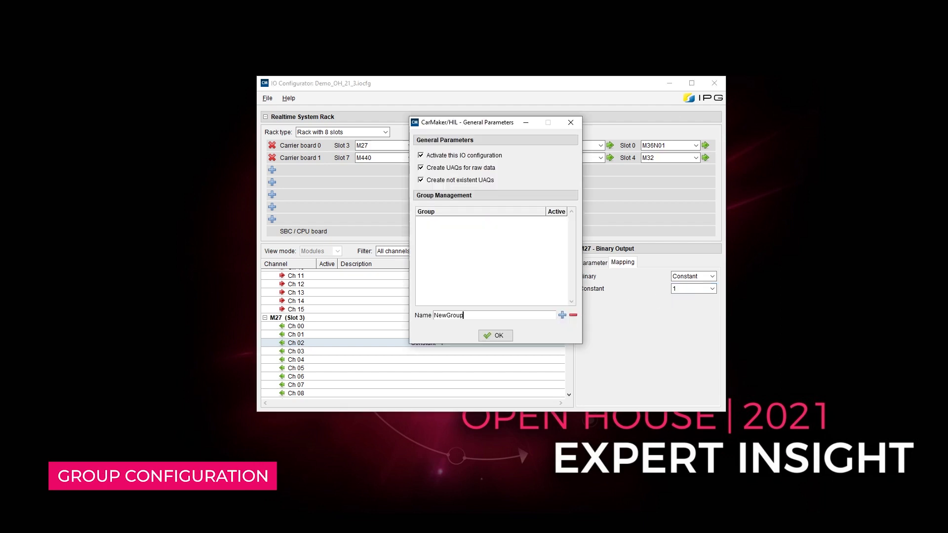
{"action": "key", "text": "ctrl+a"}
{"action": "type", "text": "Powert"}
{"action": "left_click", "coordinate": [562, 316]}
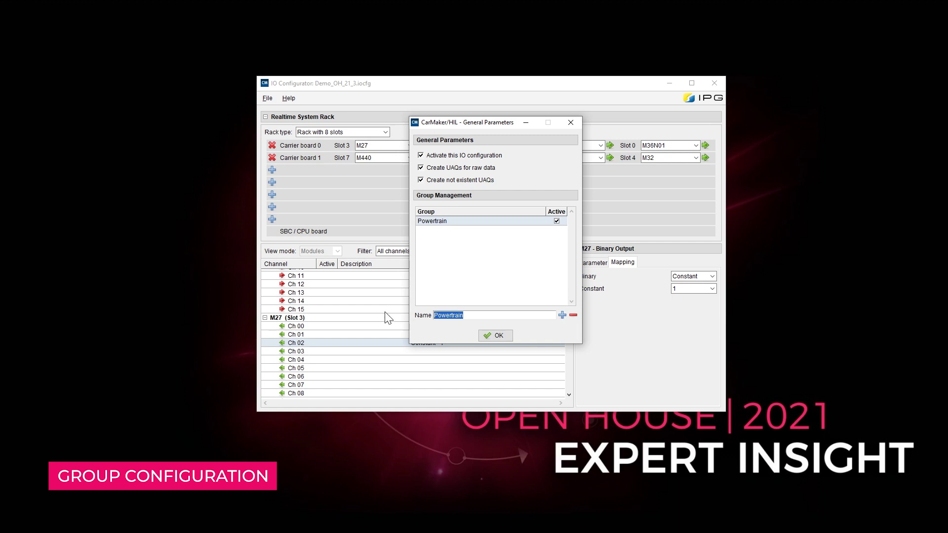
{"action": "type", "text": "ESC"}
{"action": "left_click", "coordinate": [562, 315]}
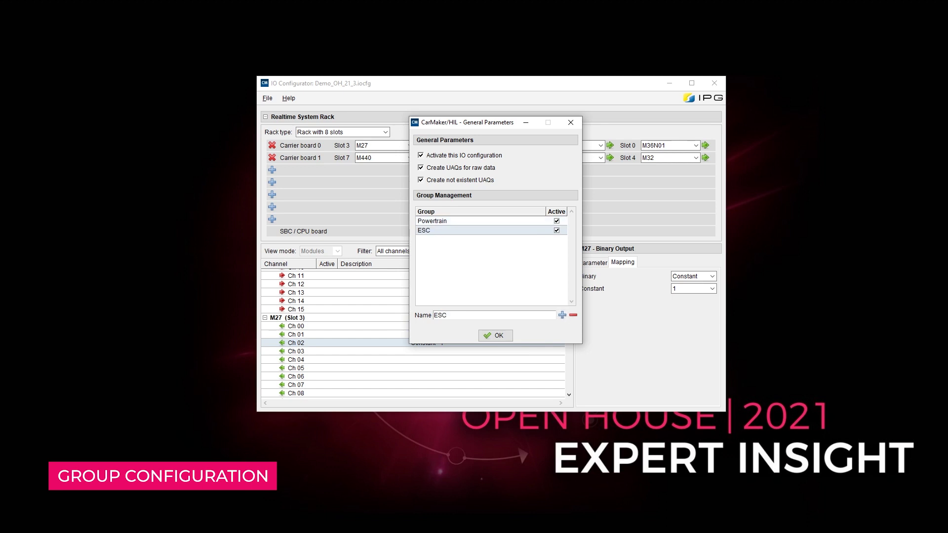
{"action": "left_click", "coordinate": [498, 335]}
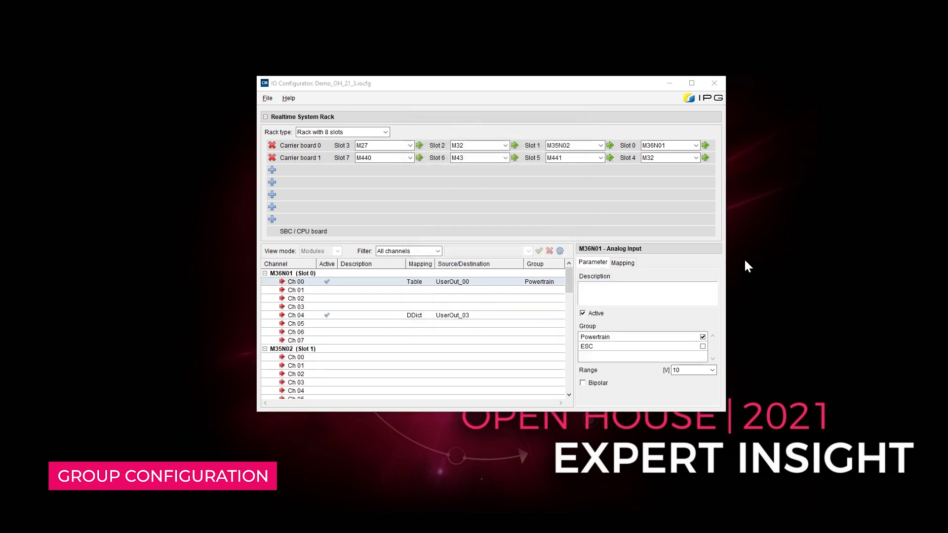
Assign channels Ch 01, Ch 02 and Ch 03 of M36N01 to the Powertrain group.
{"action": "left_click", "coordinate": [554, 291]}
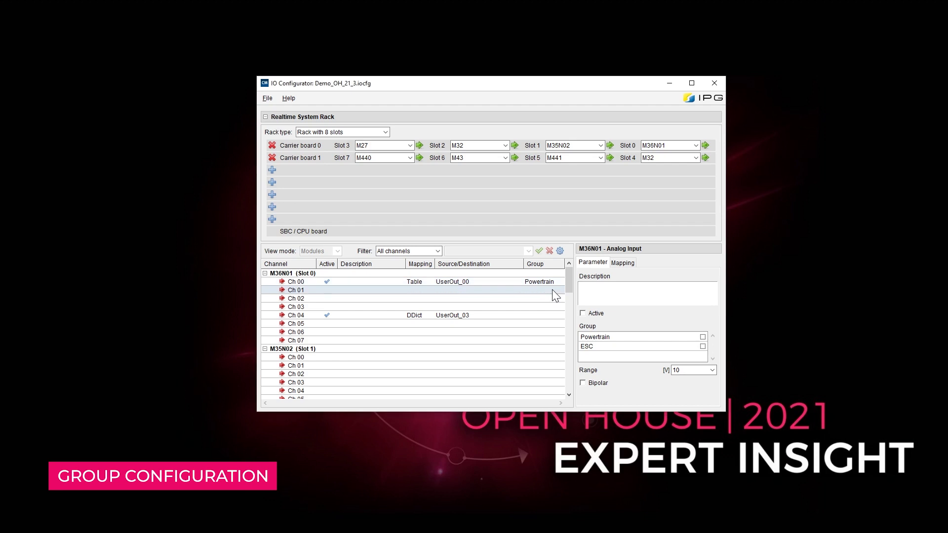
{"action": "left_click", "coordinate": [702, 337]}
{"action": "left_click", "coordinate": [526, 298]}
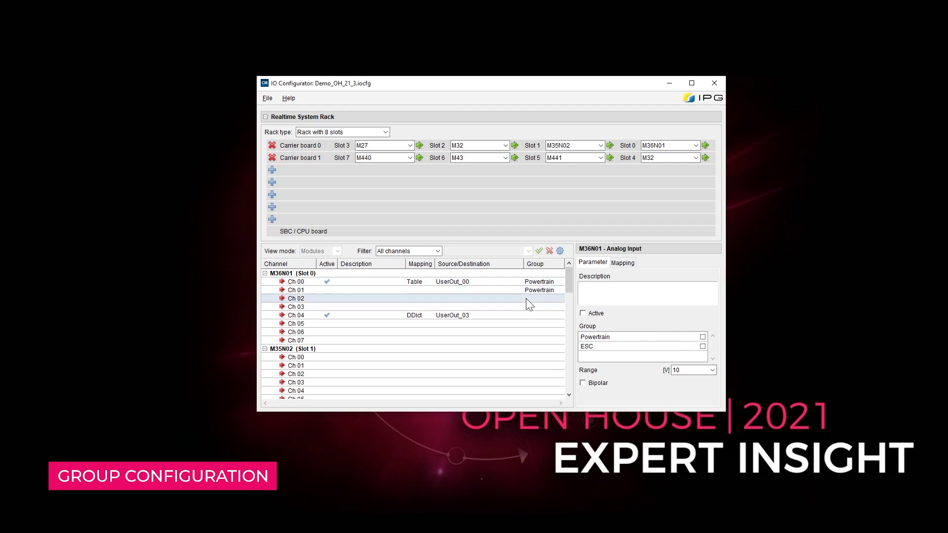
{"action": "left_click", "coordinate": [703, 337]}
{"action": "left_click", "coordinate": [552, 309]}
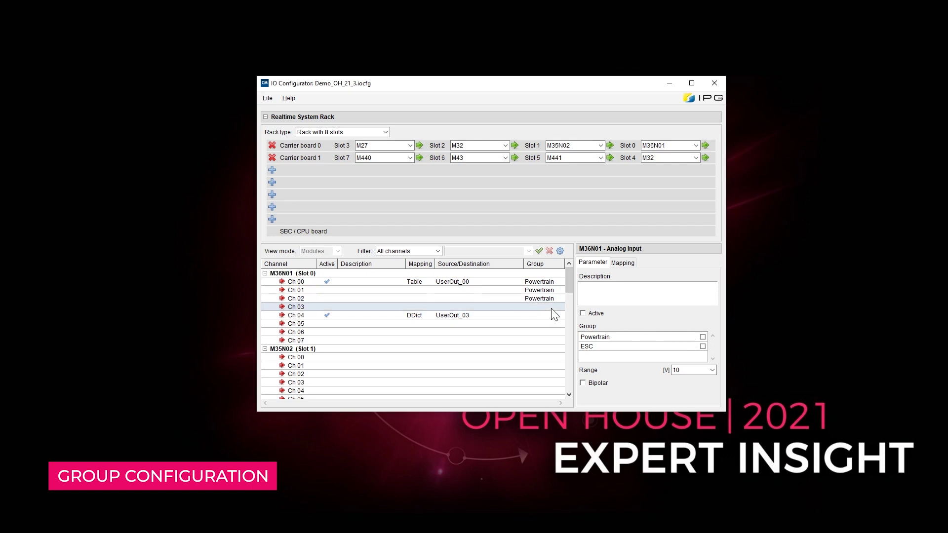
{"action": "left_click", "coordinate": [702, 337]}
Assign channels Ch 04 and Ch 05 of M36N01 to the ESC group.
{"action": "left_click", "coordinate": [550, 317]}
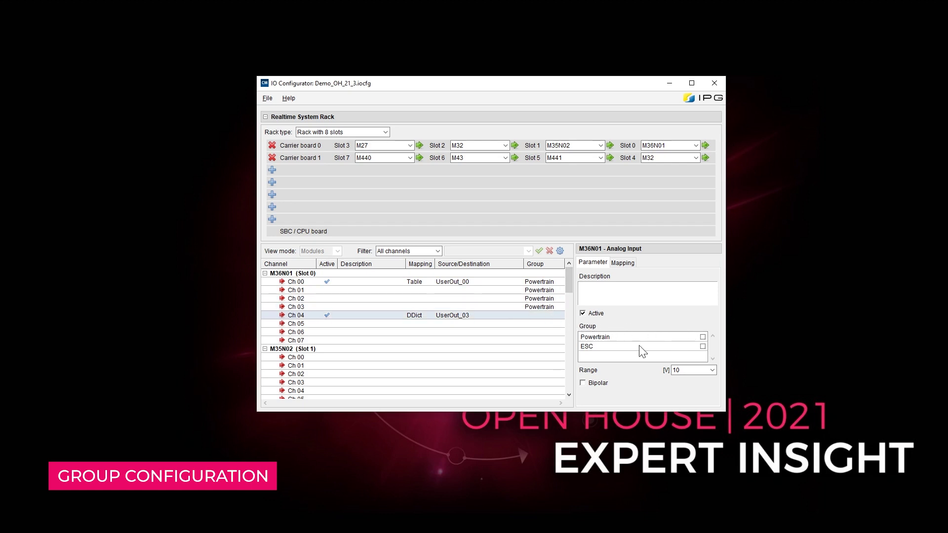
{"action": "left_click", "coordinate": [702, 347]}
{"action": "left_click", "coordinate": [550, 324]}
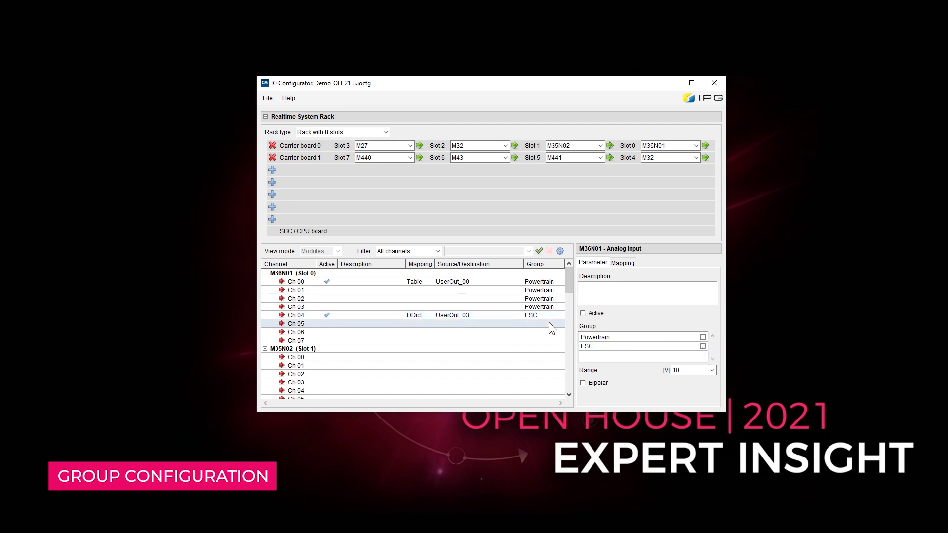
{"action": "left_click", "coordinate": [702, 347]}
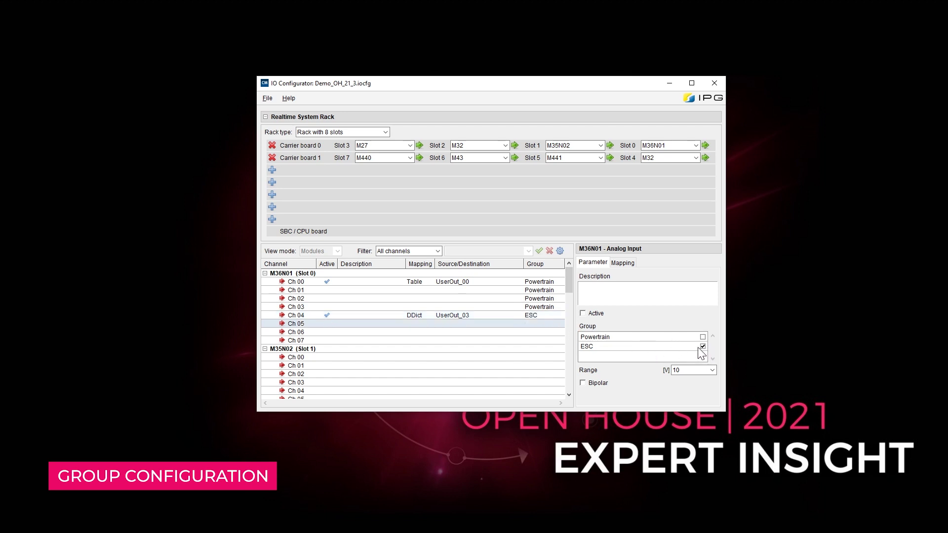
{"action": "left_click", "coordinate": [553, 332]}
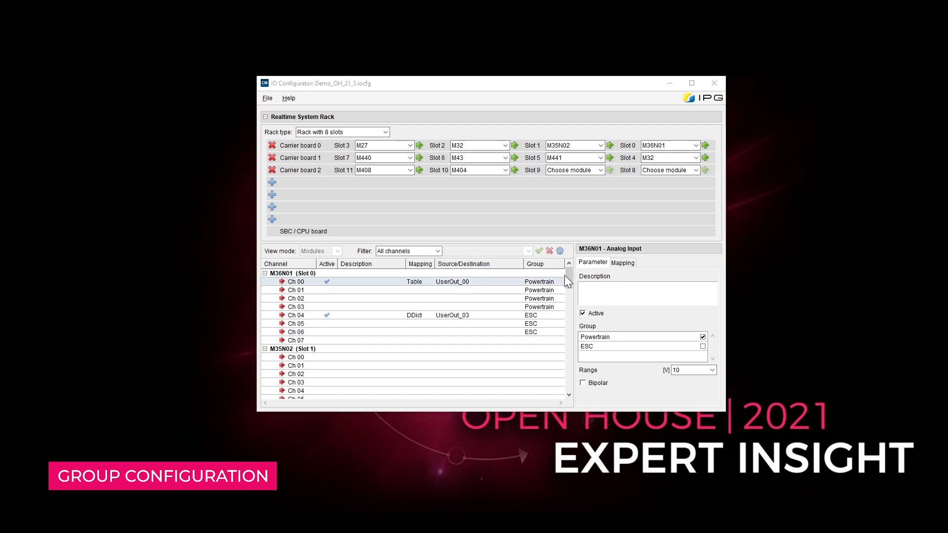
{"action": "left_click_drag", "start_coordinate": [567, 274], "coordinate": [577, 376]}
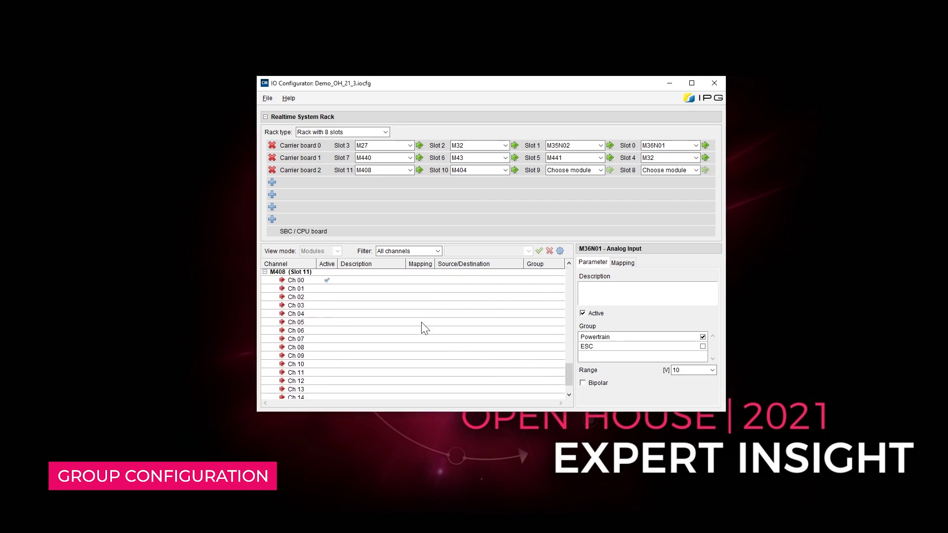
Activate Ch 02 of the M408 PWM Meter module in Slot 11.
{"action": "left_click", "coordinate": [316, 297]}
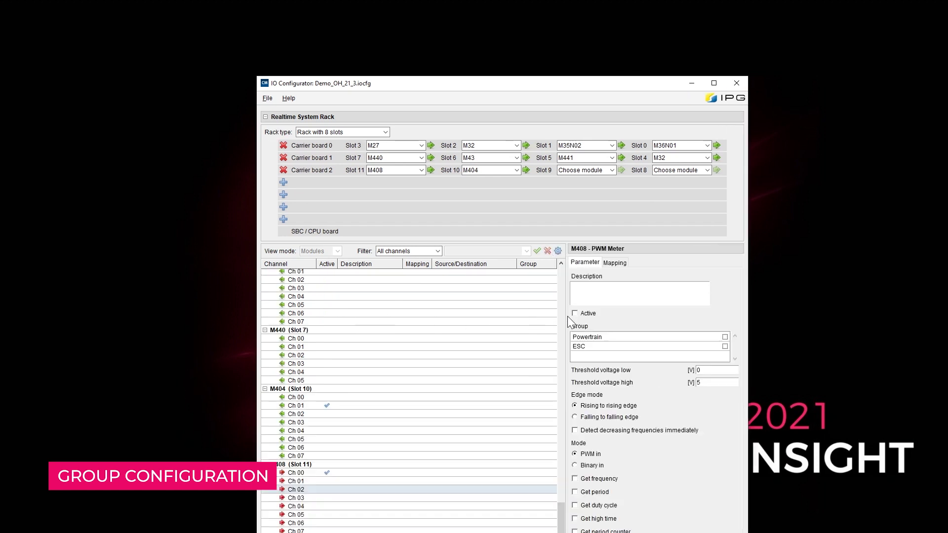
{"action": "left_click", "coordinate": [574, 313]}
{"action": "left_click_drag", "start_coordinate": [560, 517], "coordinate": [563, 488]}
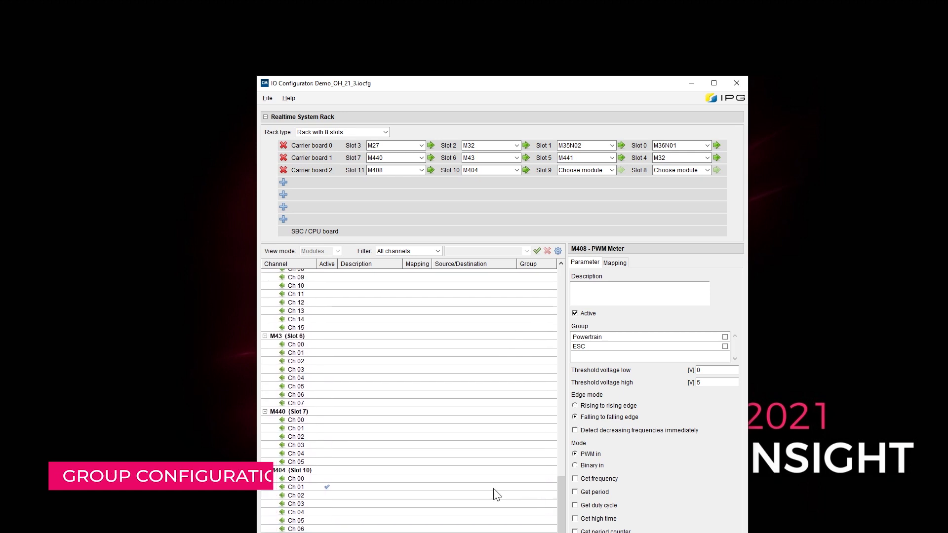